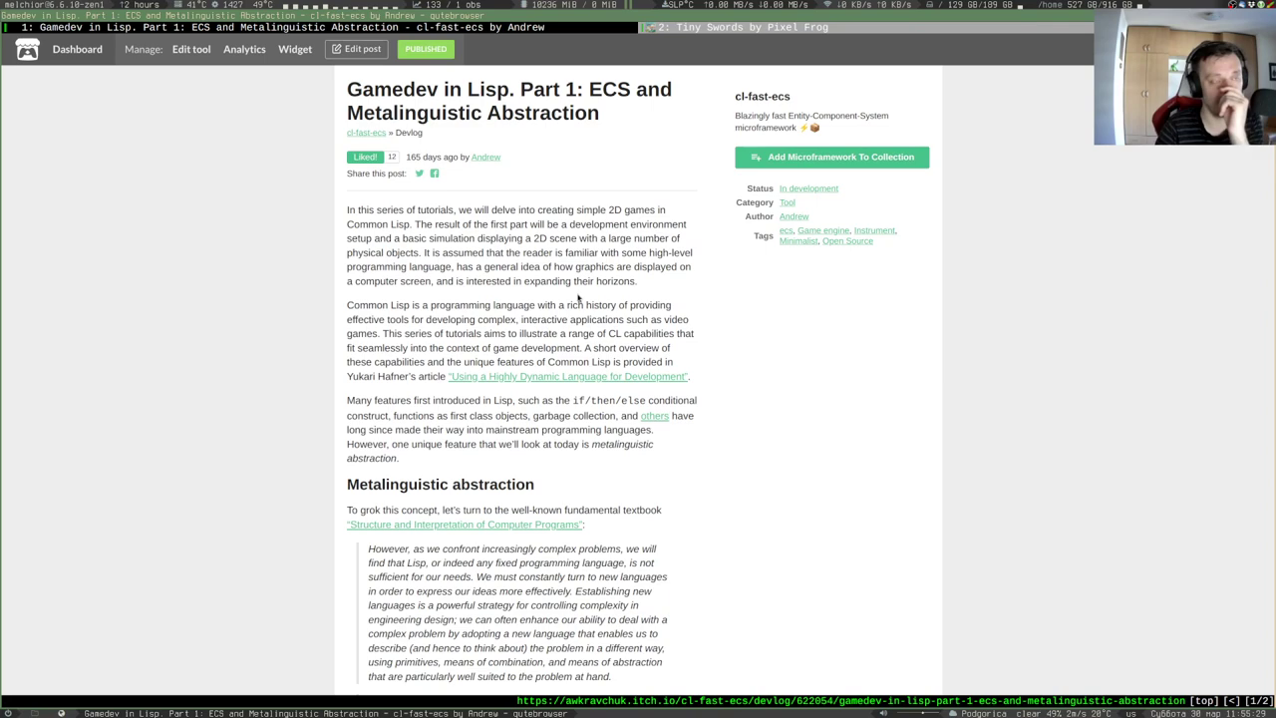
- Switch to the 'Tiny Swords by Pixel Frog' asset pack page to view its sprite previews
click(757, 28)
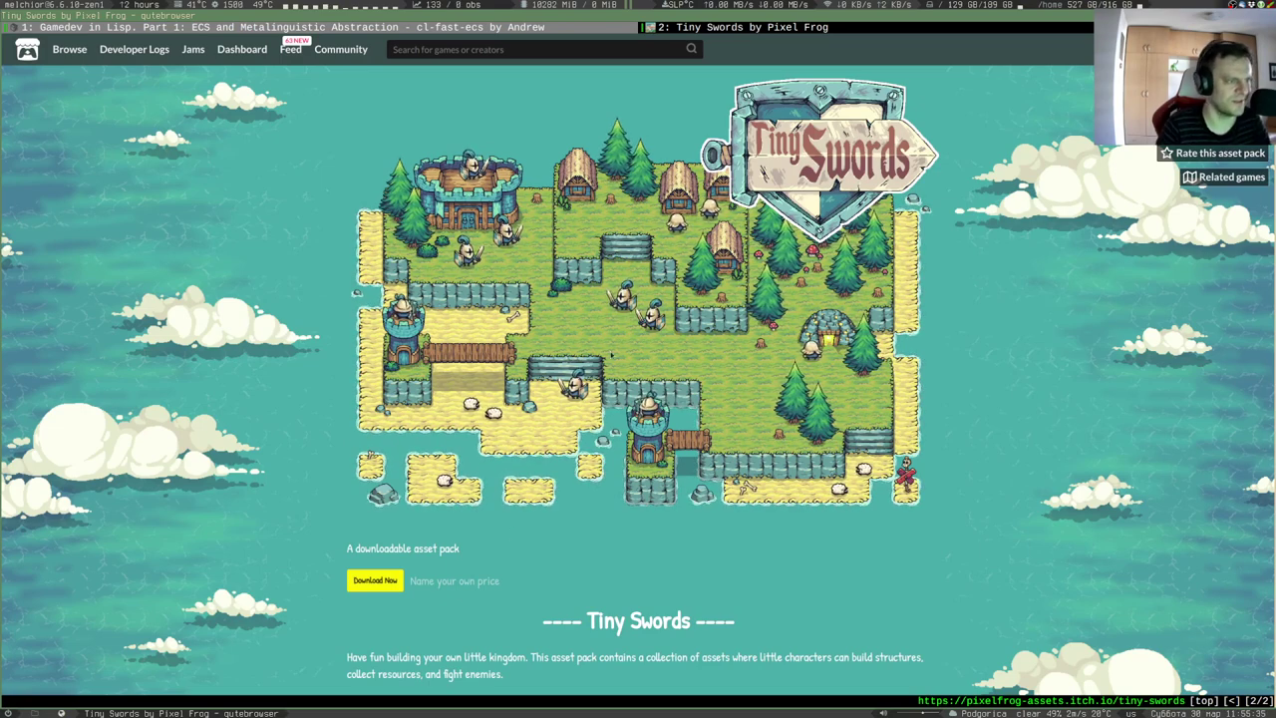
scroll(610, 355, down, 3)
scroll(611, 355, up, 3)
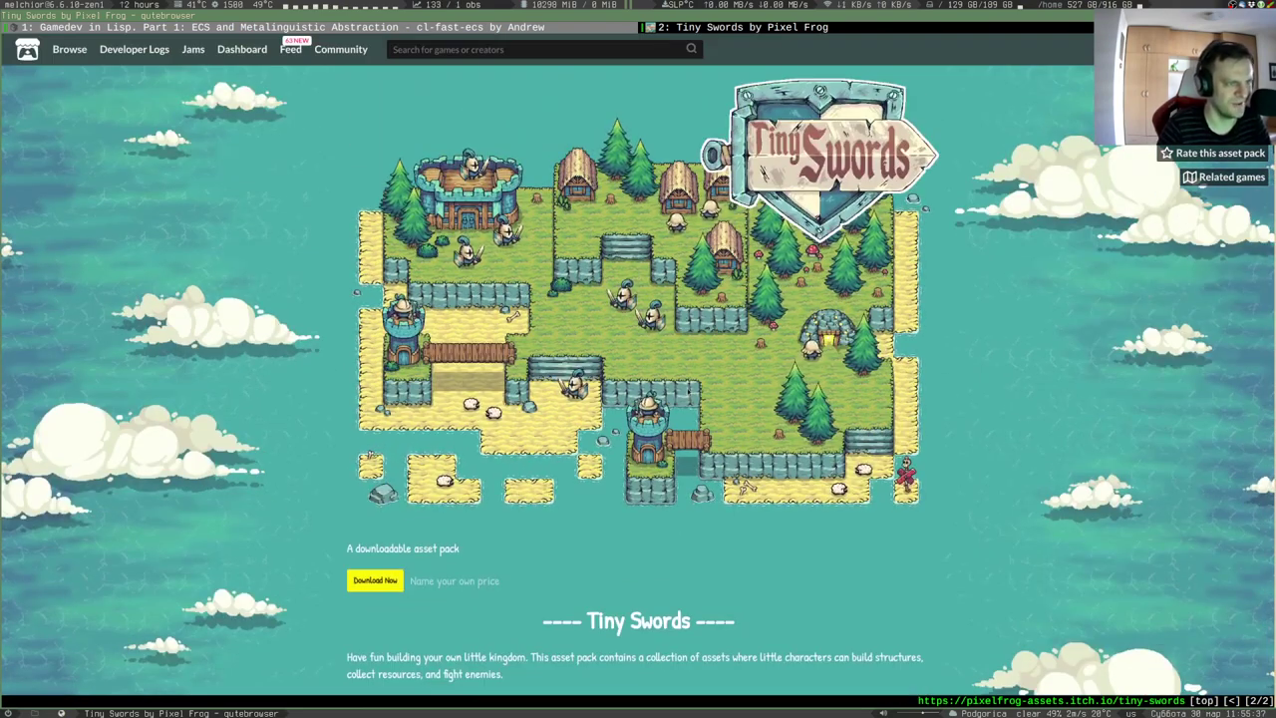
scroll(638, 359, down, 5)
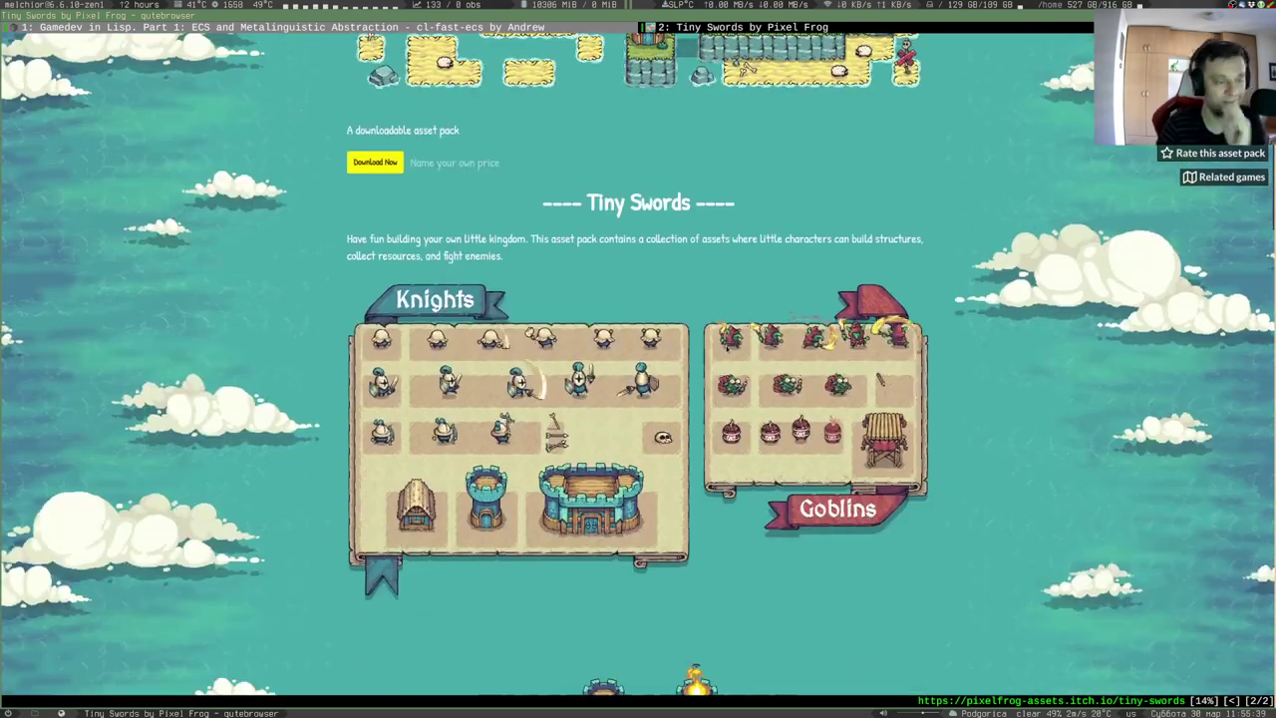
scroll(763, 477, down, 1)
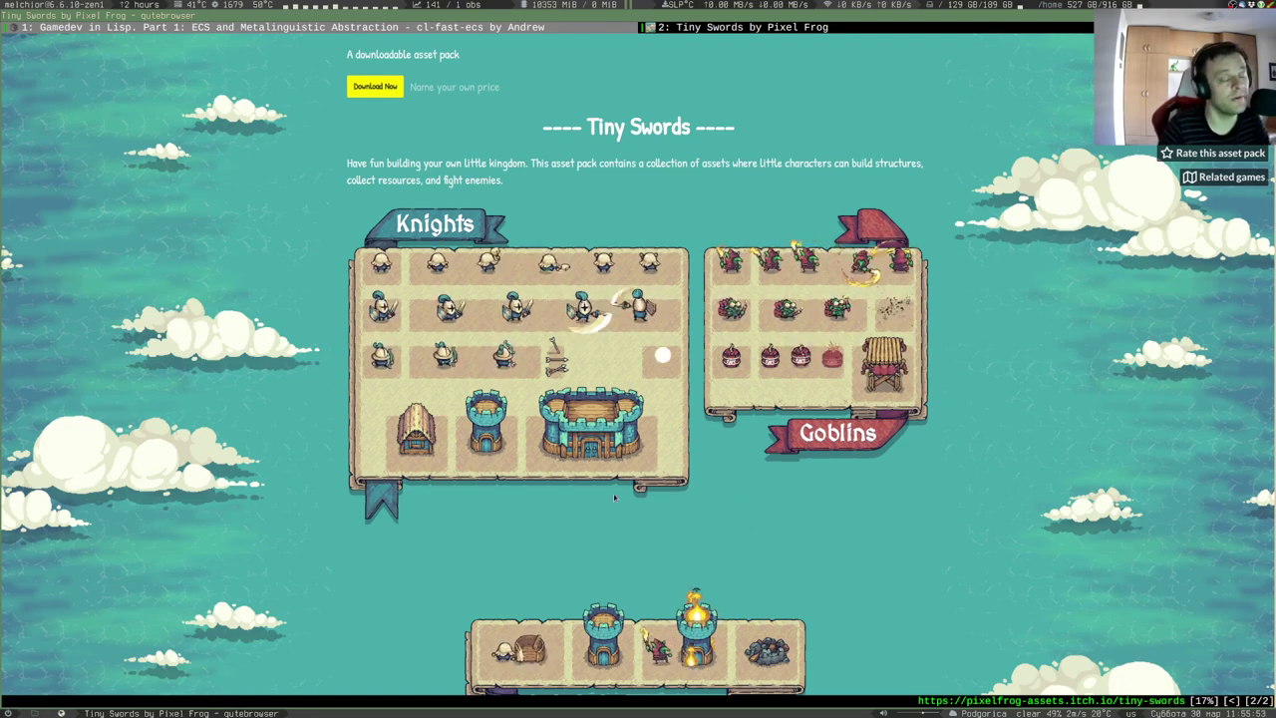
scroll(614, 497, down, 3)
scroll(850, 453, down, 5)
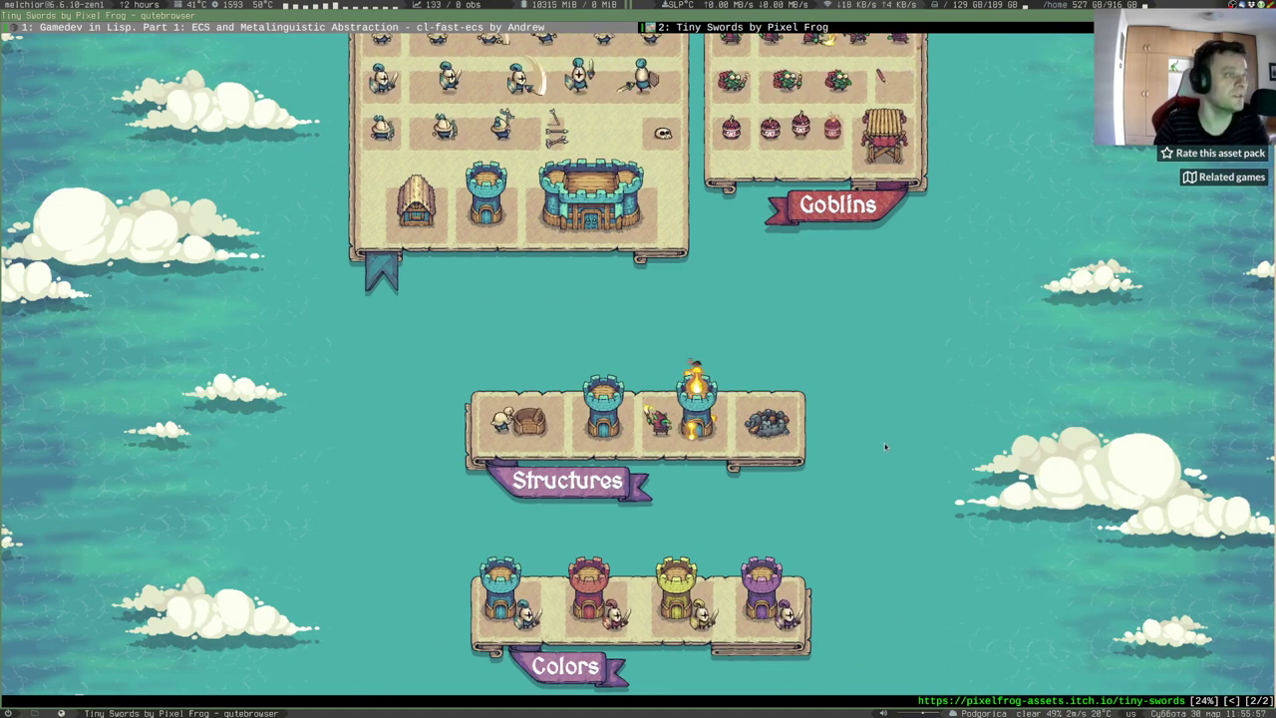
scroll(885, 459, down, 5)
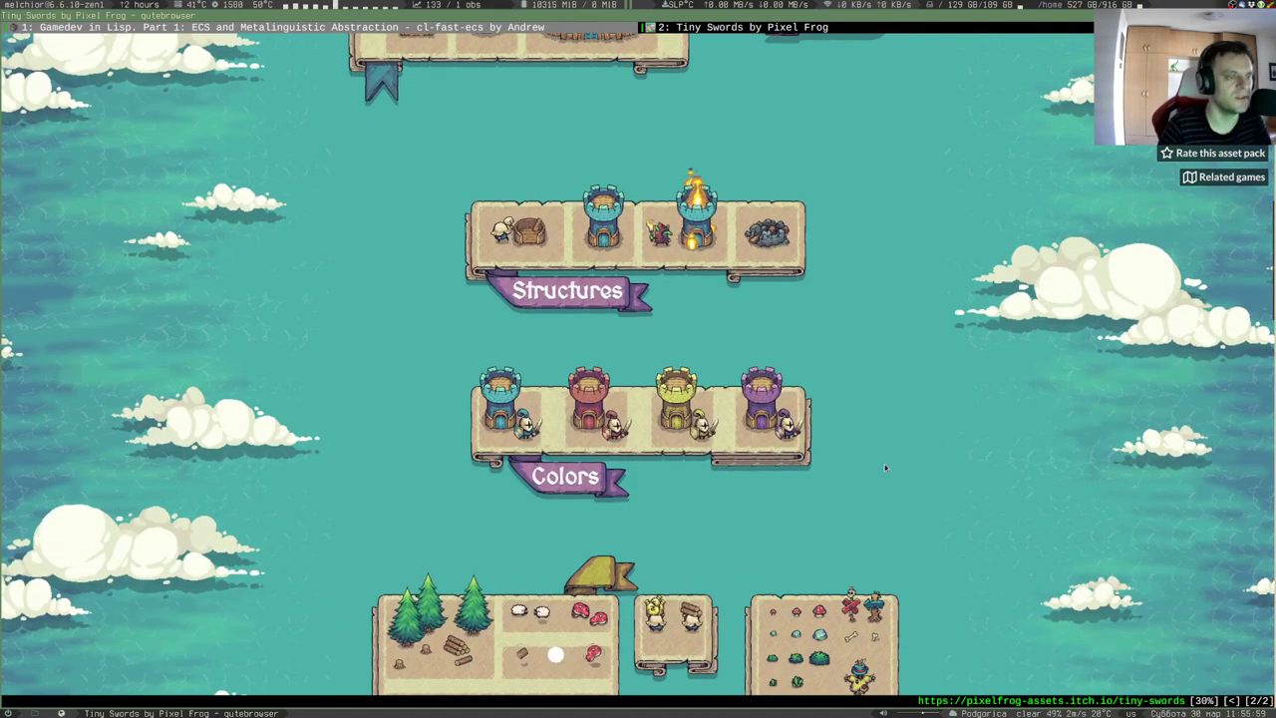
scroll(843, 410, down, 4)
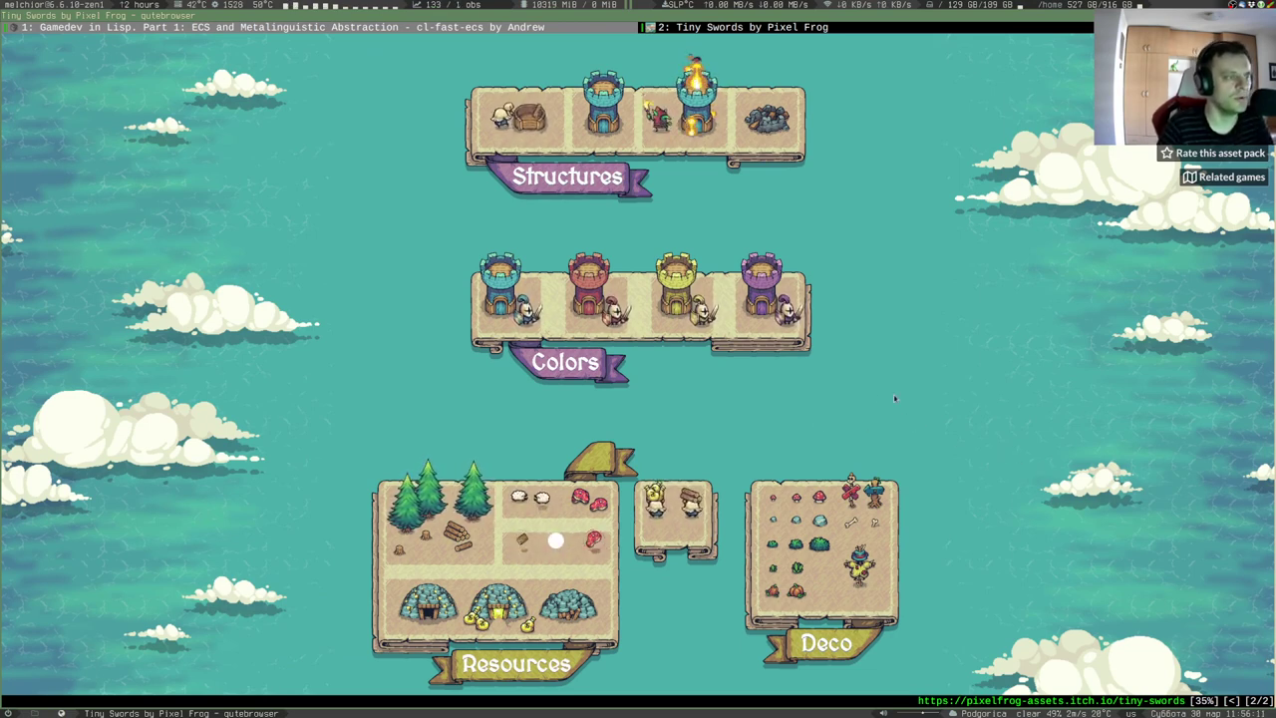
scroll(894, 398, down, 3)
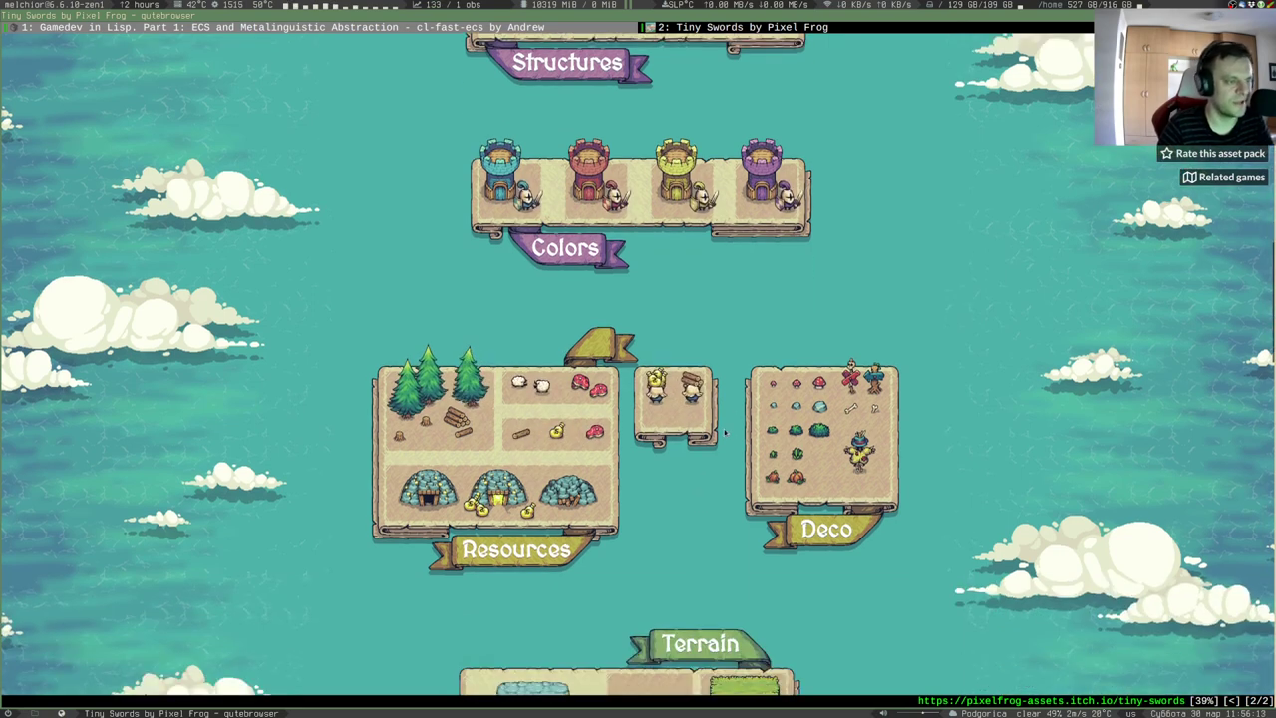
scroll(726, 431, up, 4)
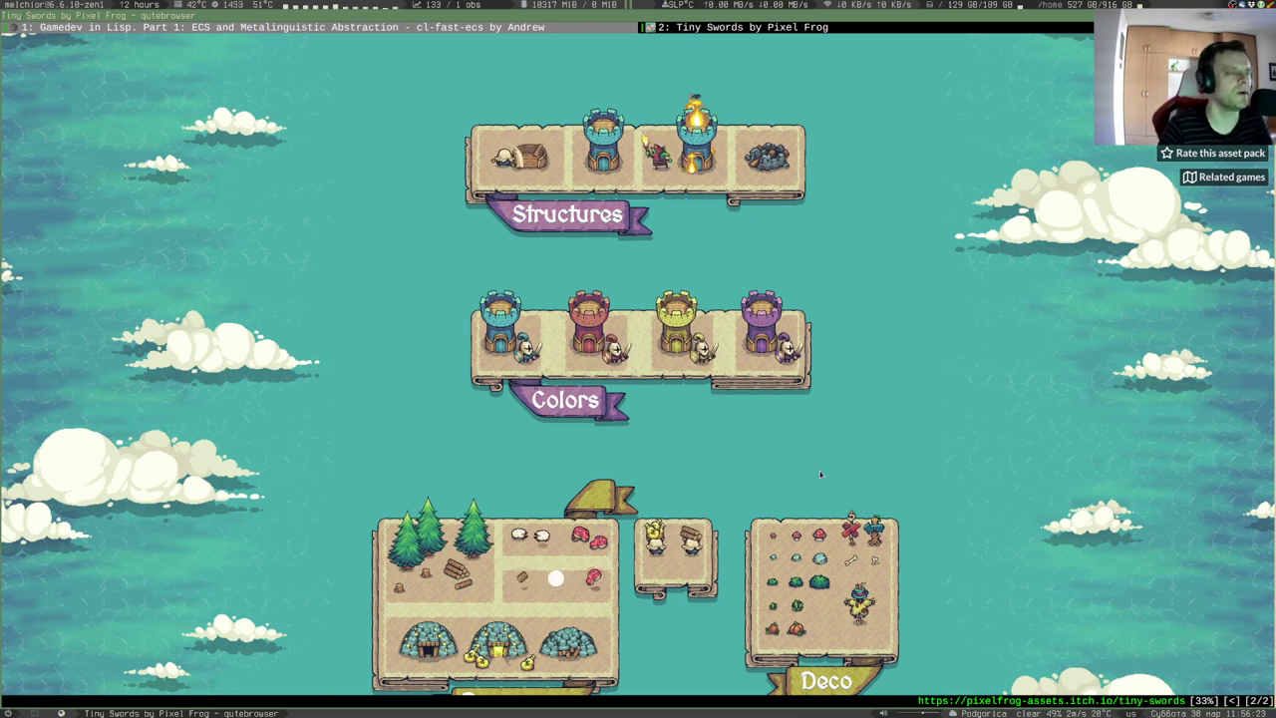
scroll(720, 385, down, 3)
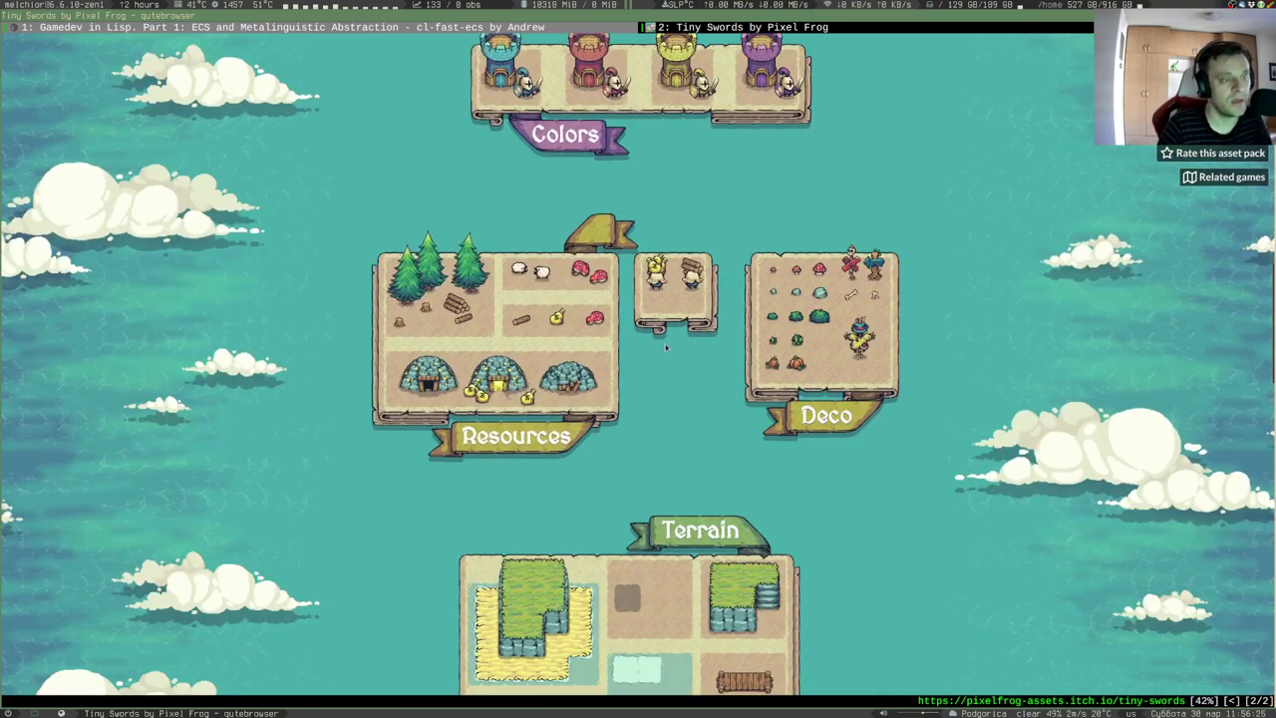
scroll(666, 346, down, 3)
scroll(666, 346, down, 3)
scroll(666, 346, up, 3)
scroll(667, 346, up, 2)
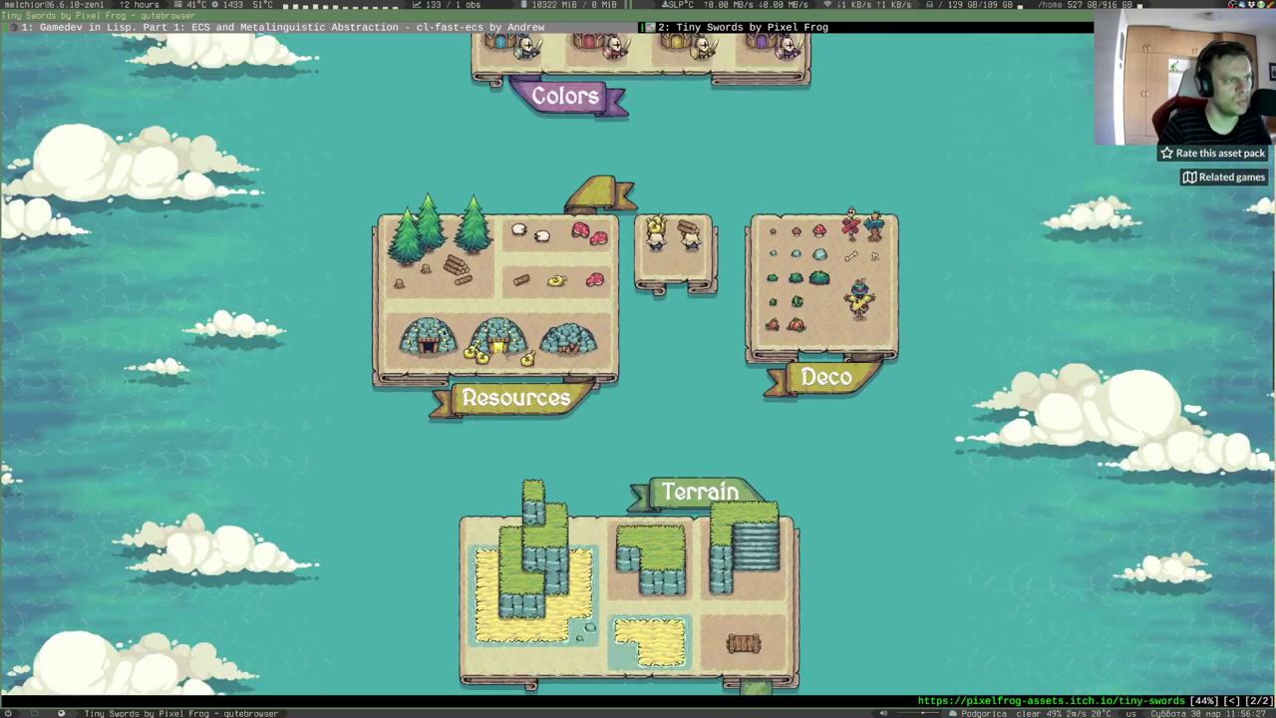
scroll(541, 235, up, 3)
scroll(541, 235, up, 3)
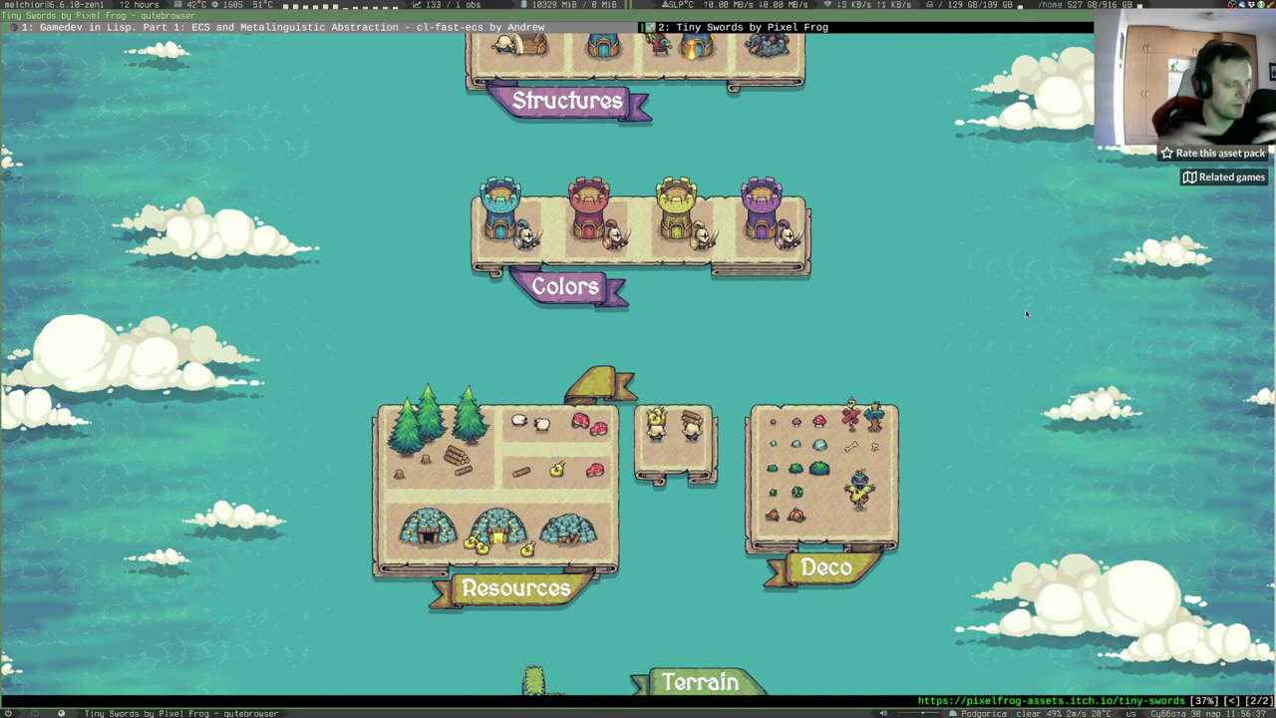
scroll(663, 402, down, 5)
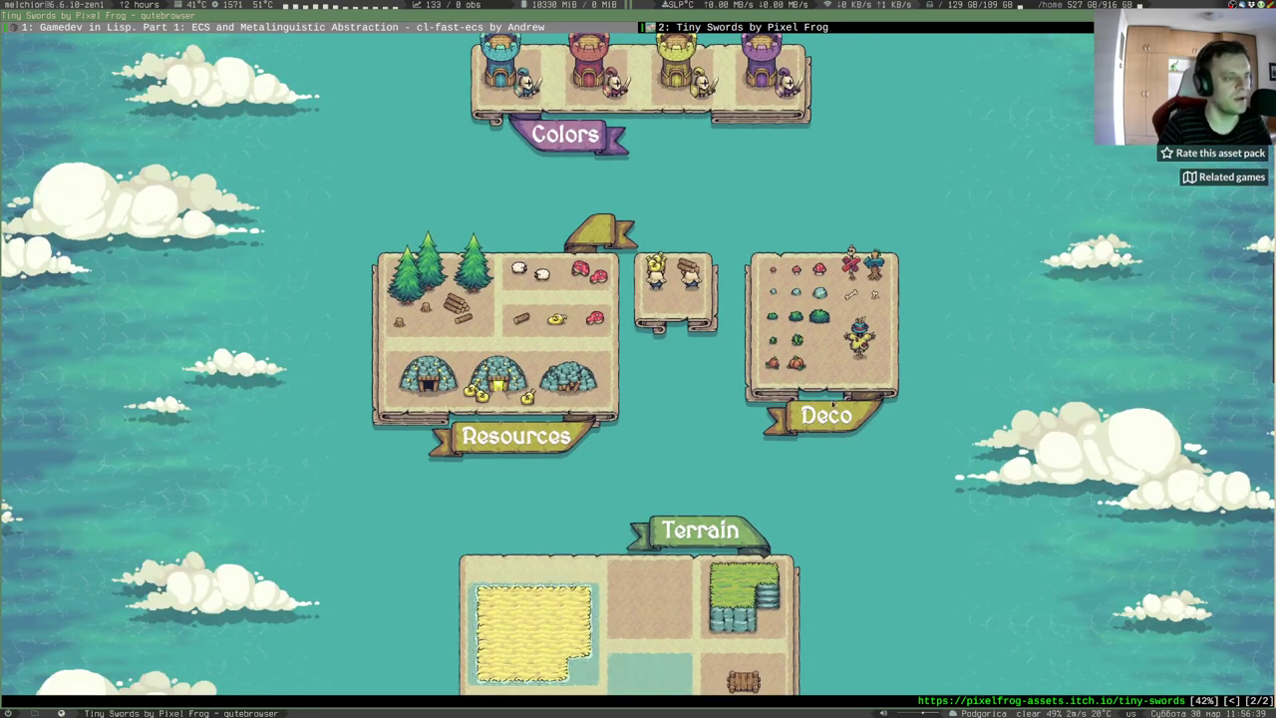
scroll(867, 459, down, 3)
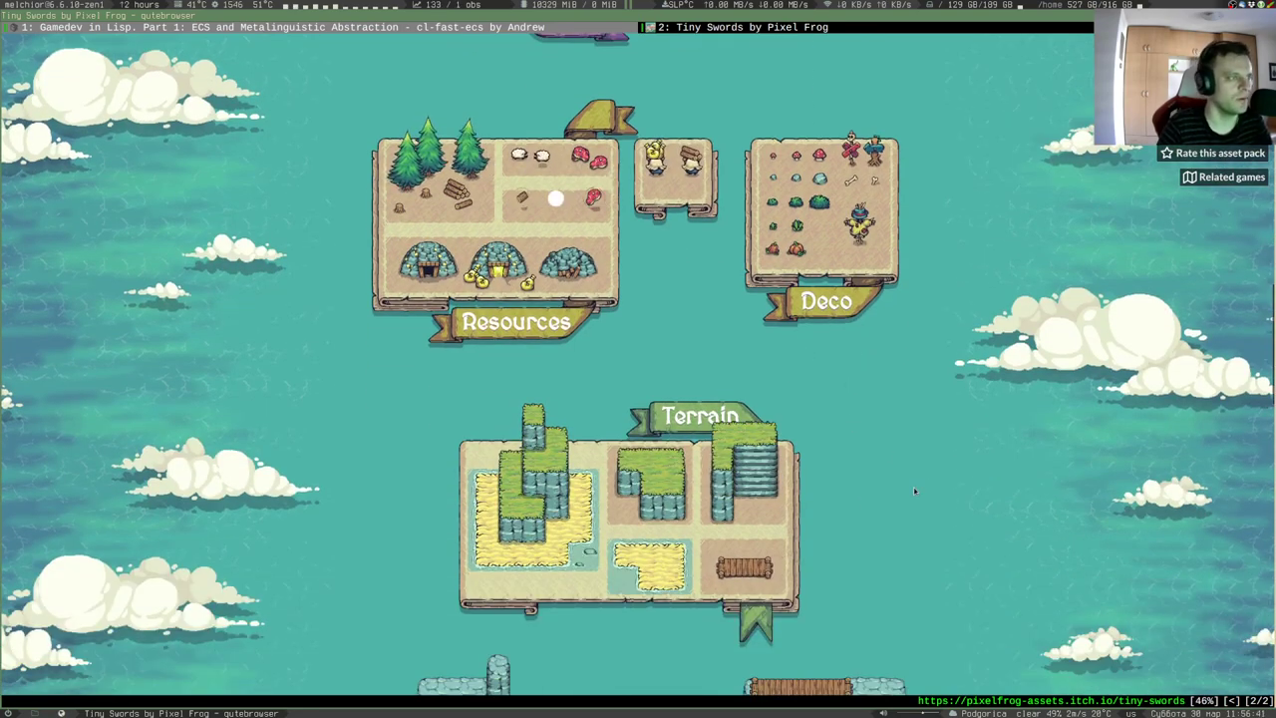
scroll(873, 446, down, 2)
scroll(783, 449, down, 4)
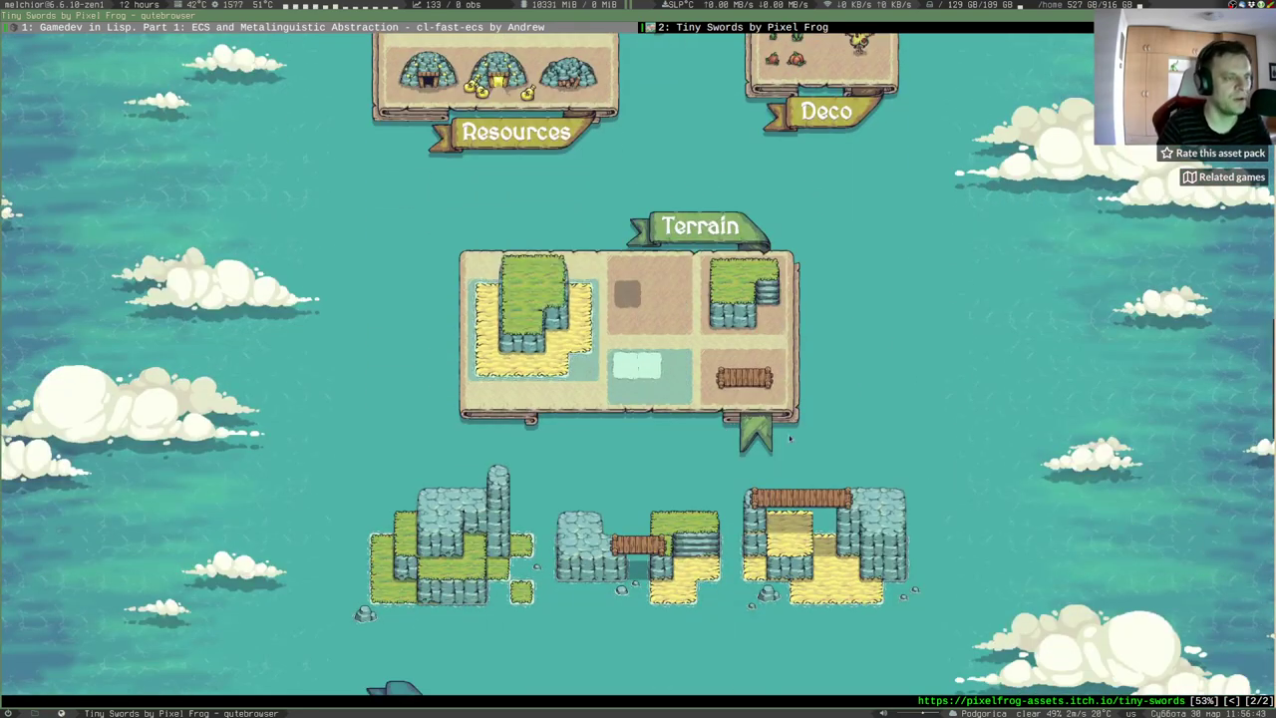
scroll(744, 418, down, 4)
scroll(744, 419, down, 4)
scroll(799, 460, down, 2)
scroll(728, 455, up, 4)
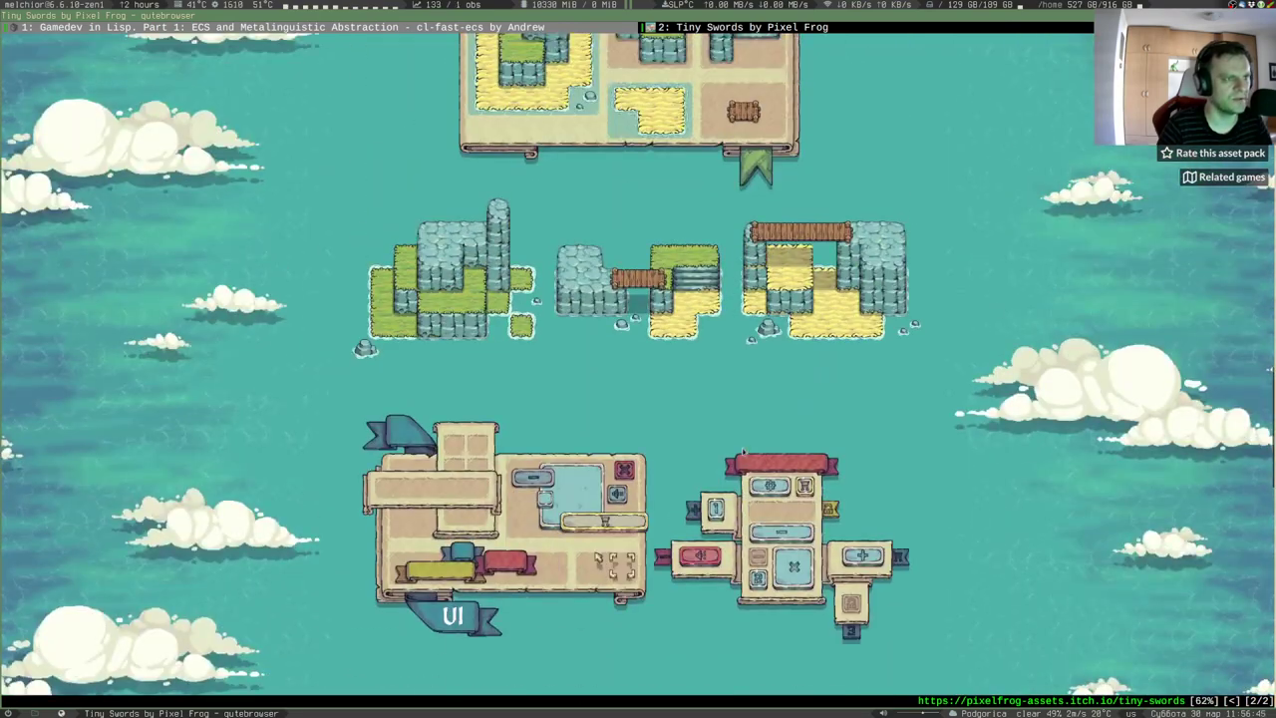
scroll(728, 455, up, 3)
scroll(758, 439, up, 3)
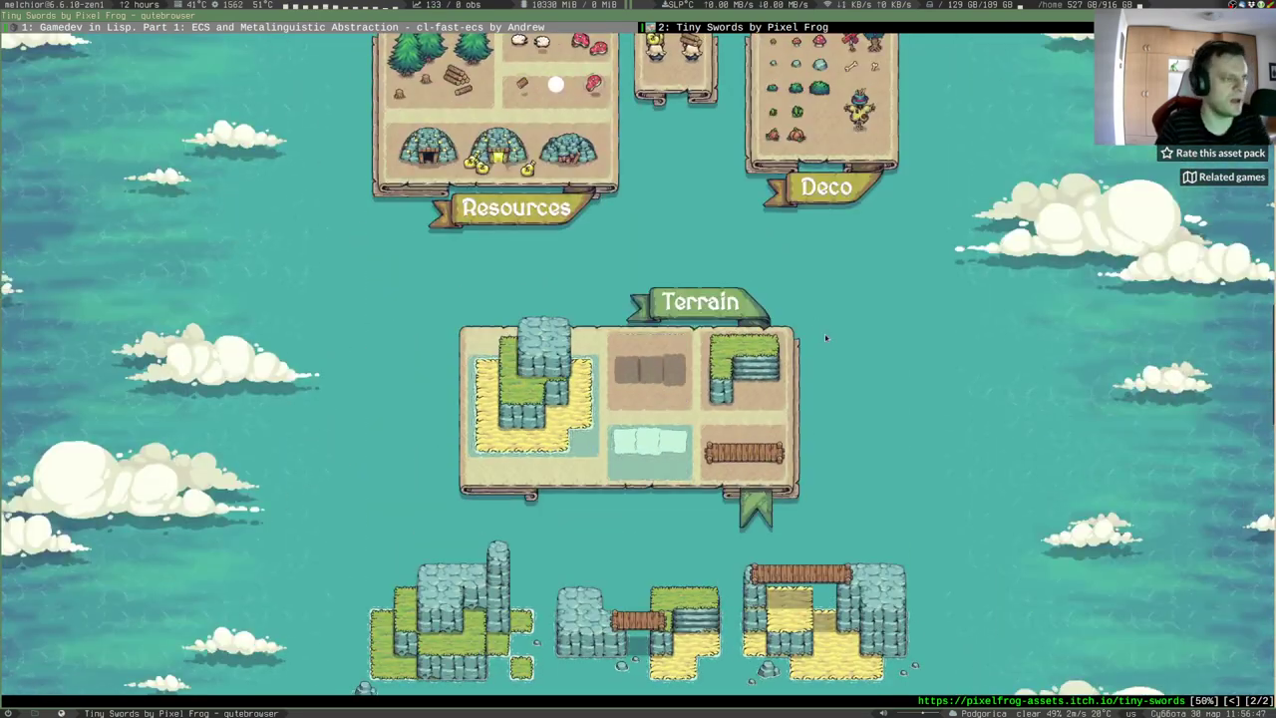
scroll(772, 428, up, 4)
scroll(773, 429, up, 4)
scroll(798, 399, up, 4)
scroll(827, 371, up, 3)
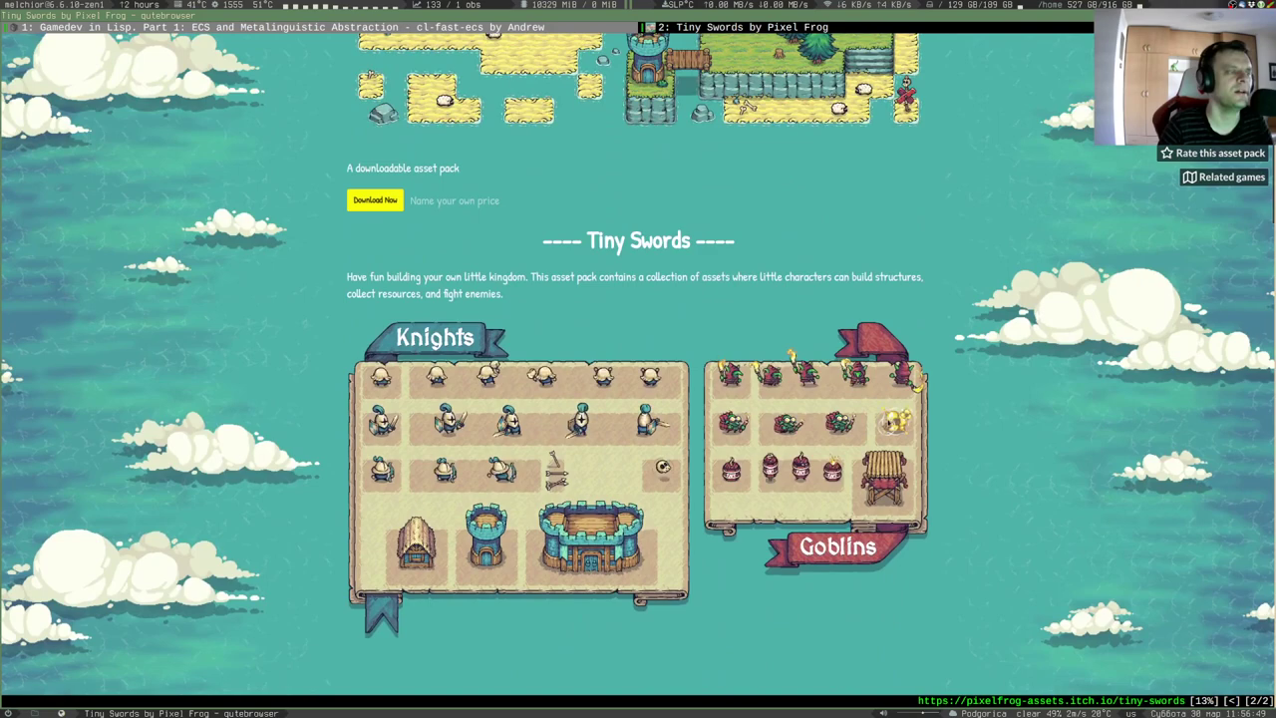